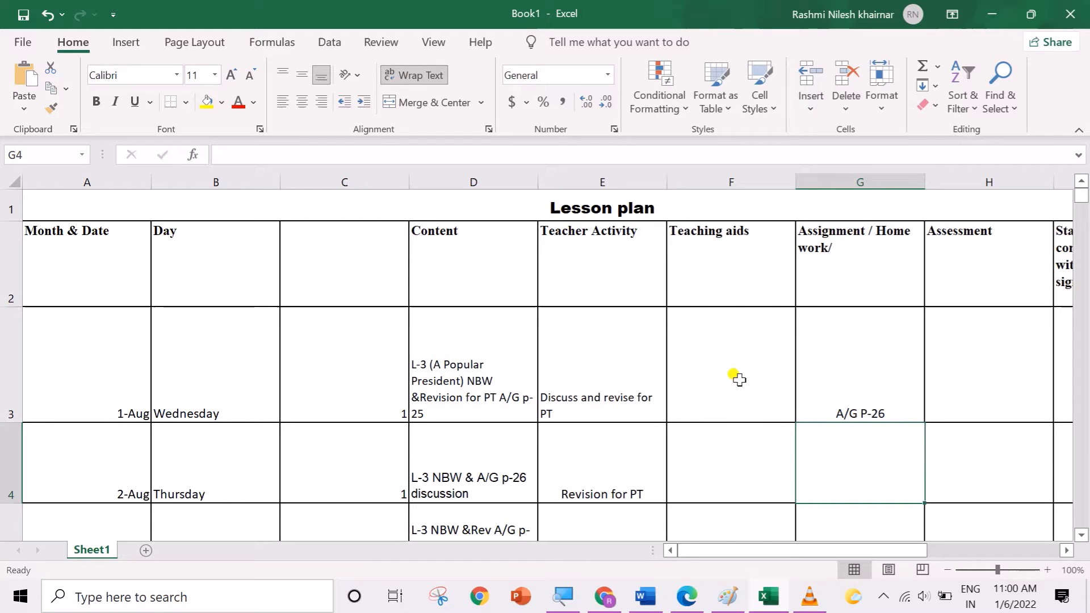
# Select the Month & Date column A so it can be kept fixed.
pyautogui.click(128, 182)
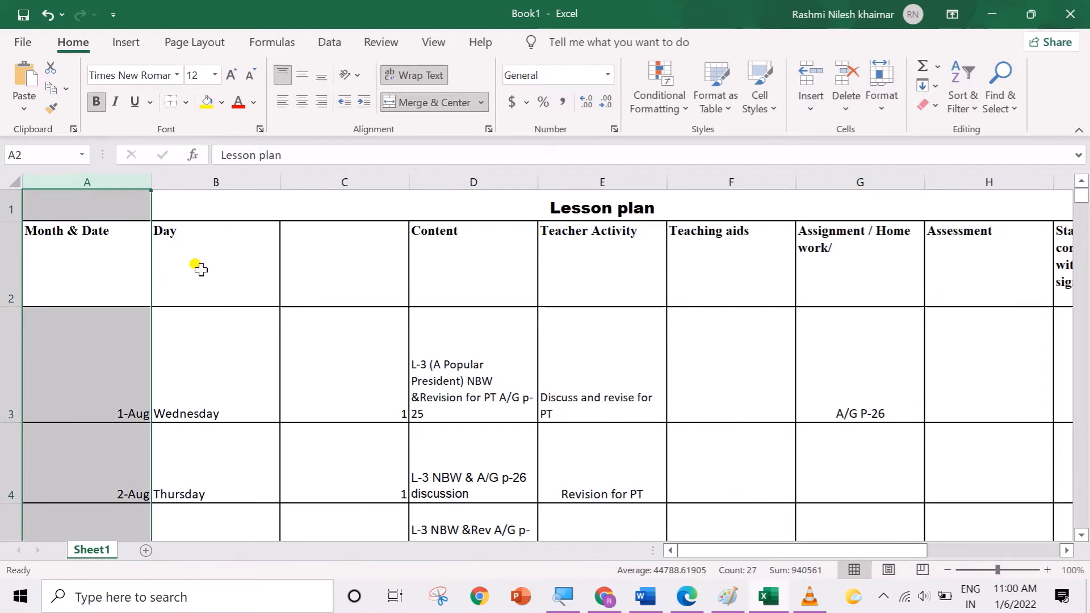
pyautogui.click(188, 294)
pyautogui.click(10, 366)
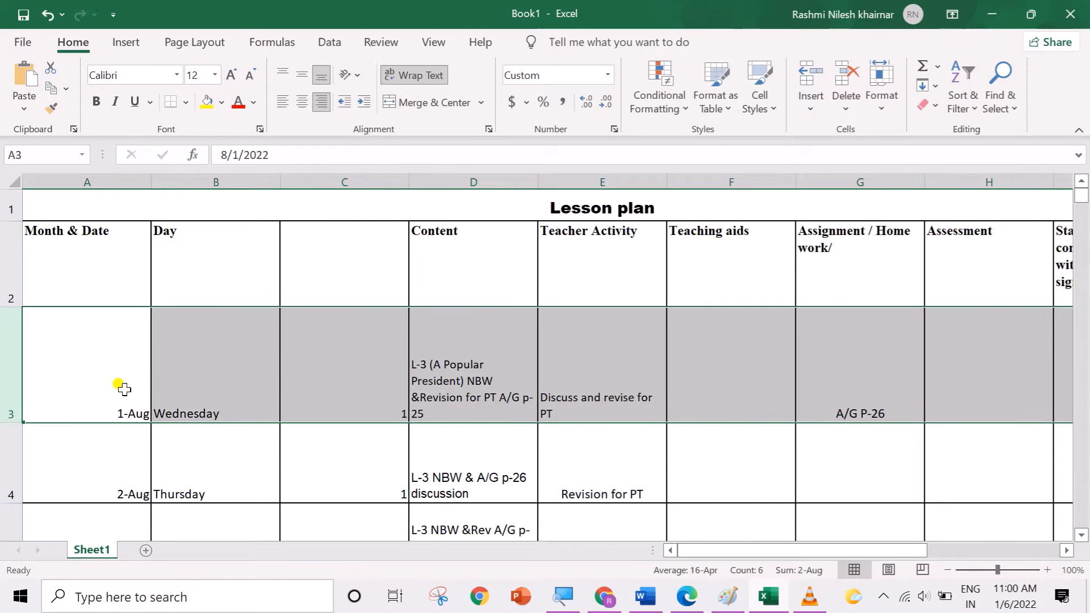
pyautogui.click(219, 295)
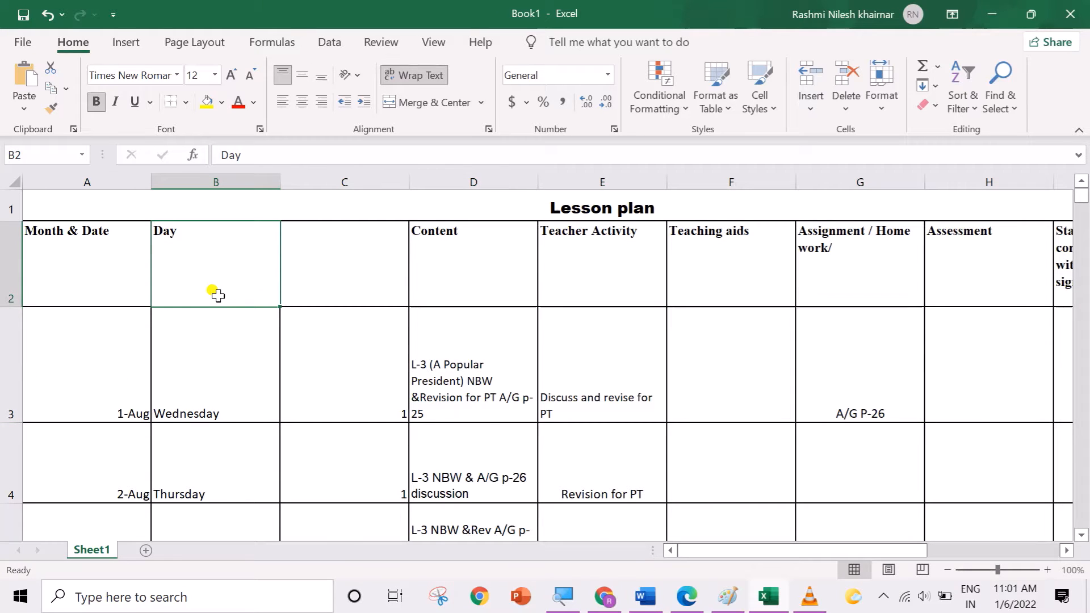
pyautogui.scroll(-1, 493, 433)
pyautogui.scroll(-2, 492, 433)
pyautogui.scroll(-2, 493, 433)
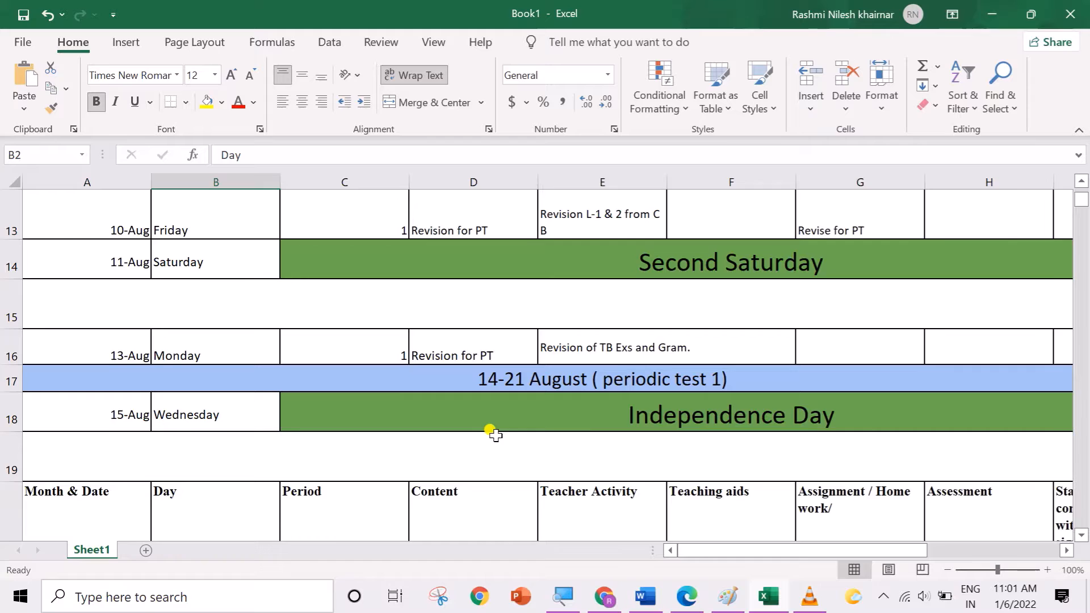
pyautogui.scroll(-1, 494, 435)
pyautogui.scroll(-2, 494, 434)
pyautogui.scroll(-1, 494, 435)
pyautogui.scroll(3, 494, 435)
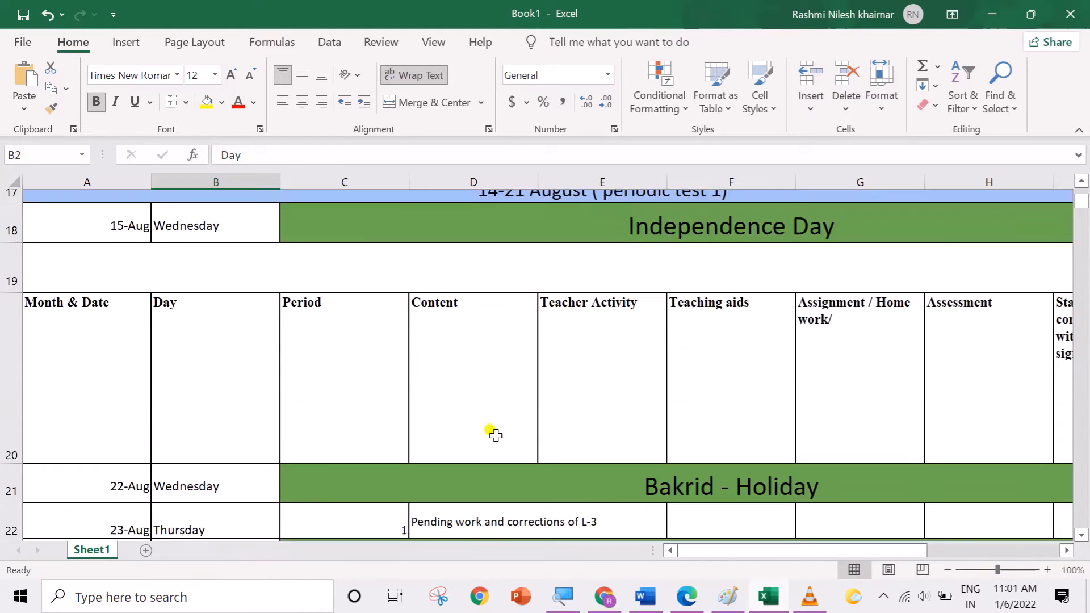
pyautogui.scroll(2, 494, 435)
pyautogui.scroll(3, 494, 435)
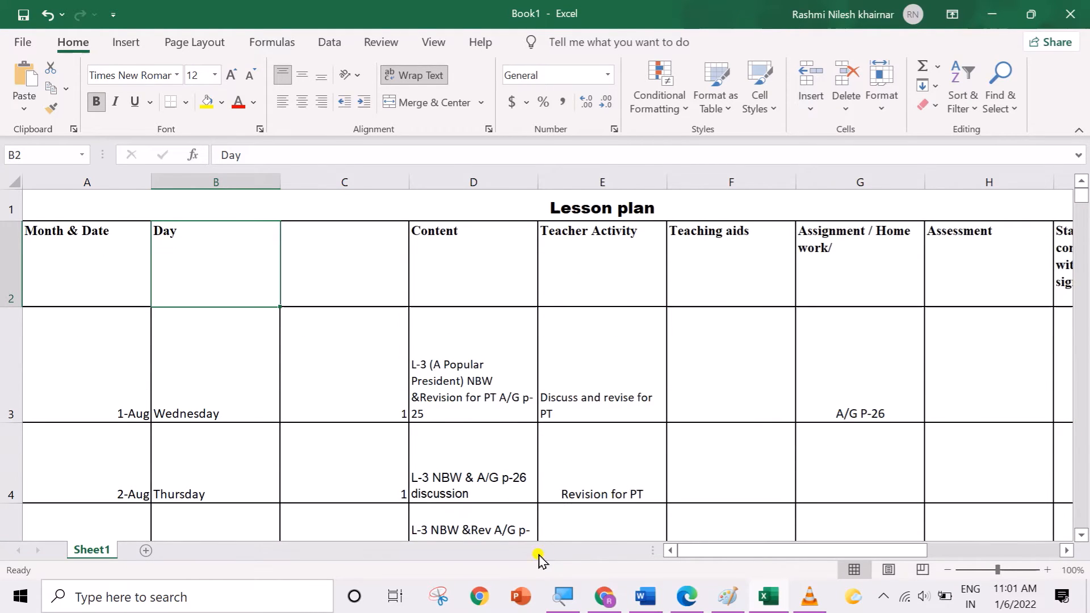
pyautogui.moveTo(699, 550)
pyautogui.mouseDown()
pyautogui.moveTo(779, 549)
pyautogui.moveTo(681, 551)
pyautogui.mouseUp()
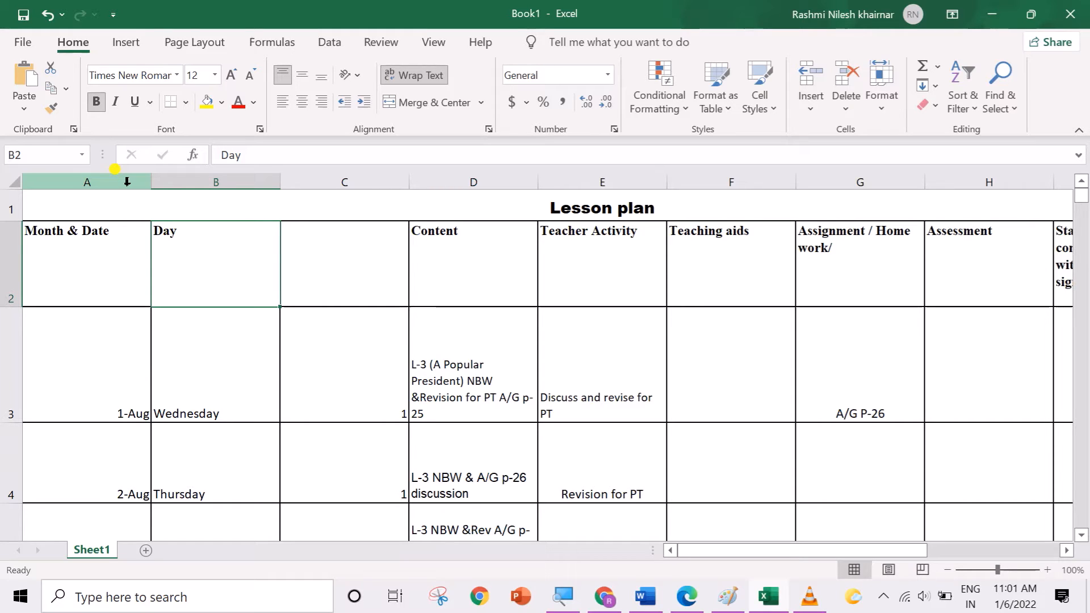
pyautogui.click(127, 182)
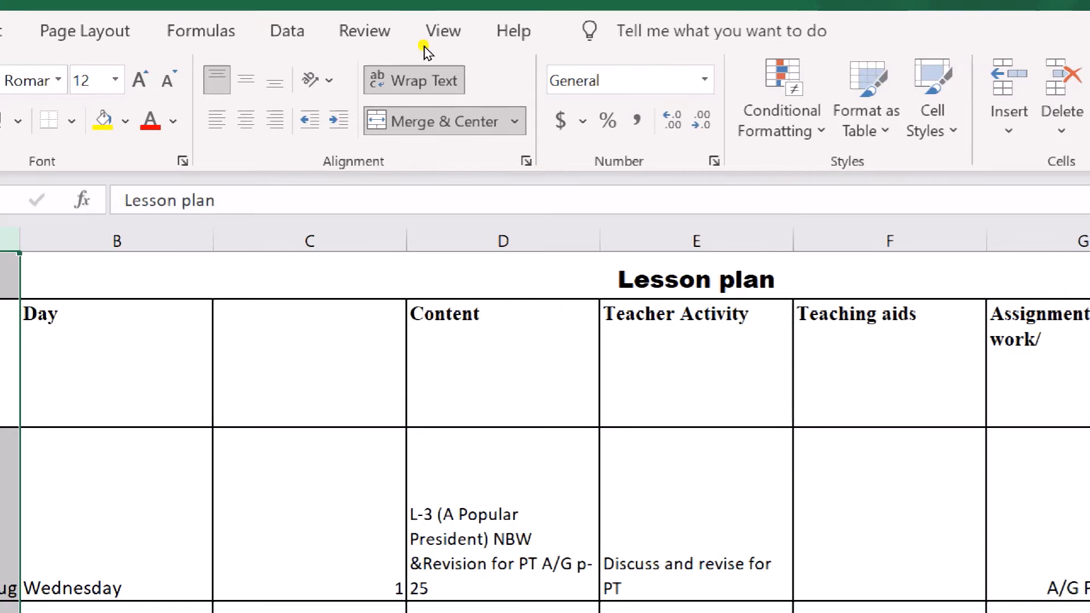
# Freeze the first column from View > Freeze Panes > Freeze First Column.
pyautogui.click(426, 44)
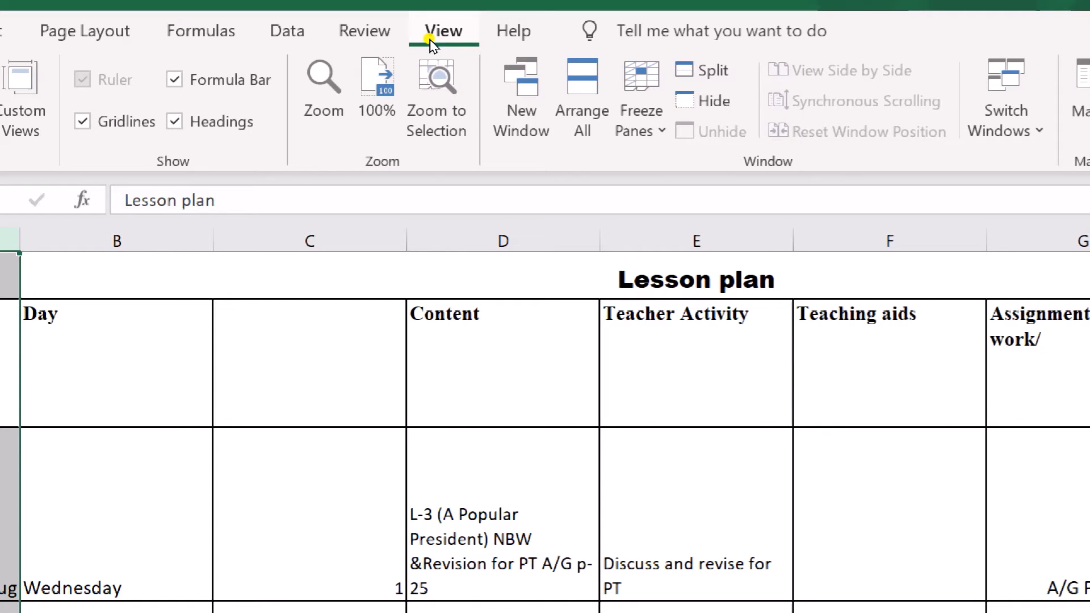
pyautogui.click(640, 107)
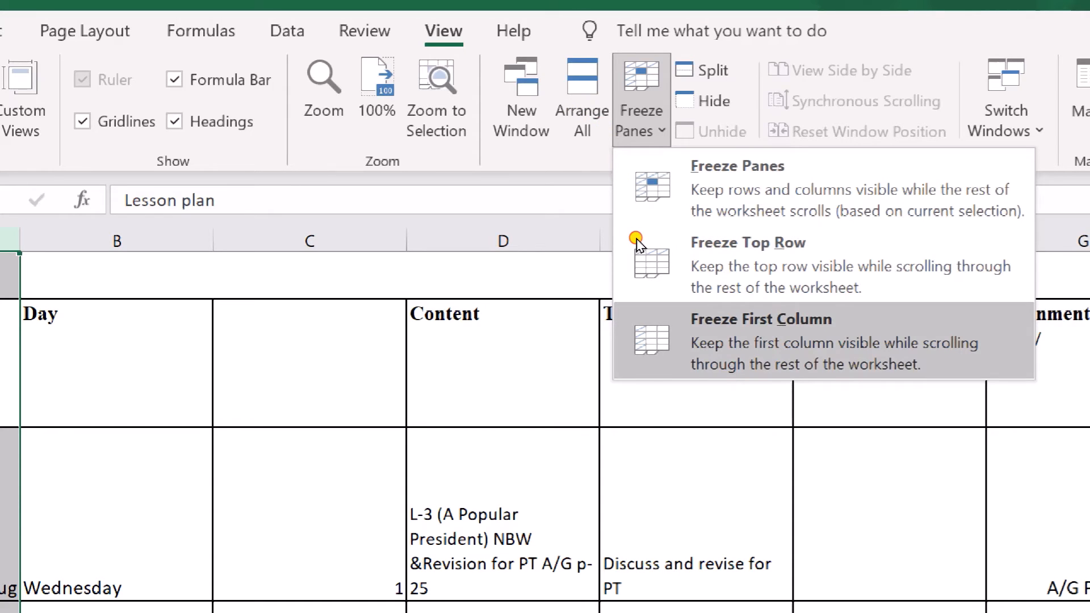
pyautogui.press('Return')
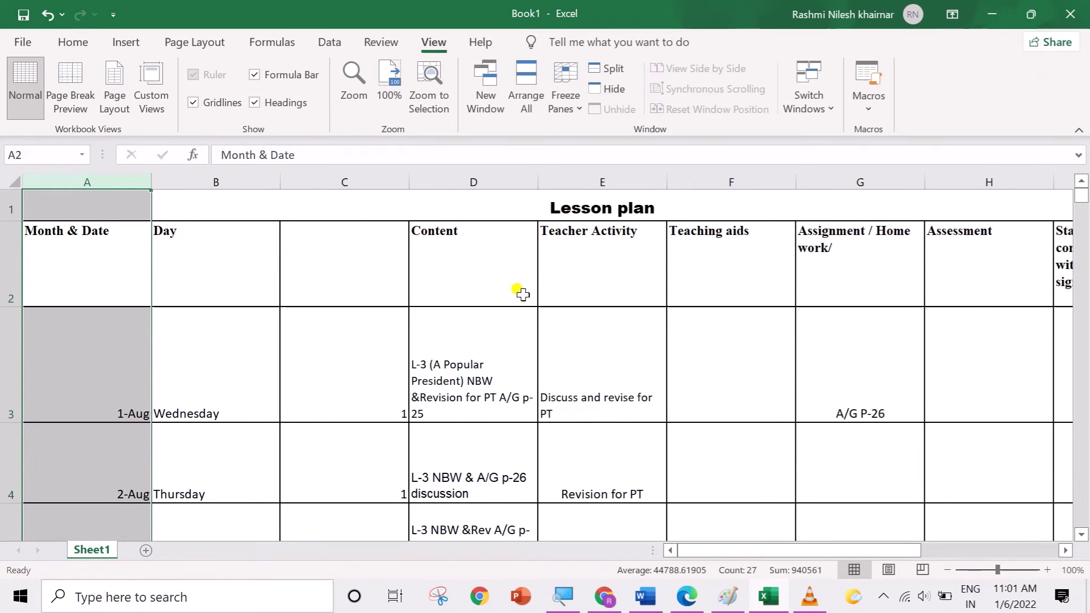
pyautogui.click(180, 335)
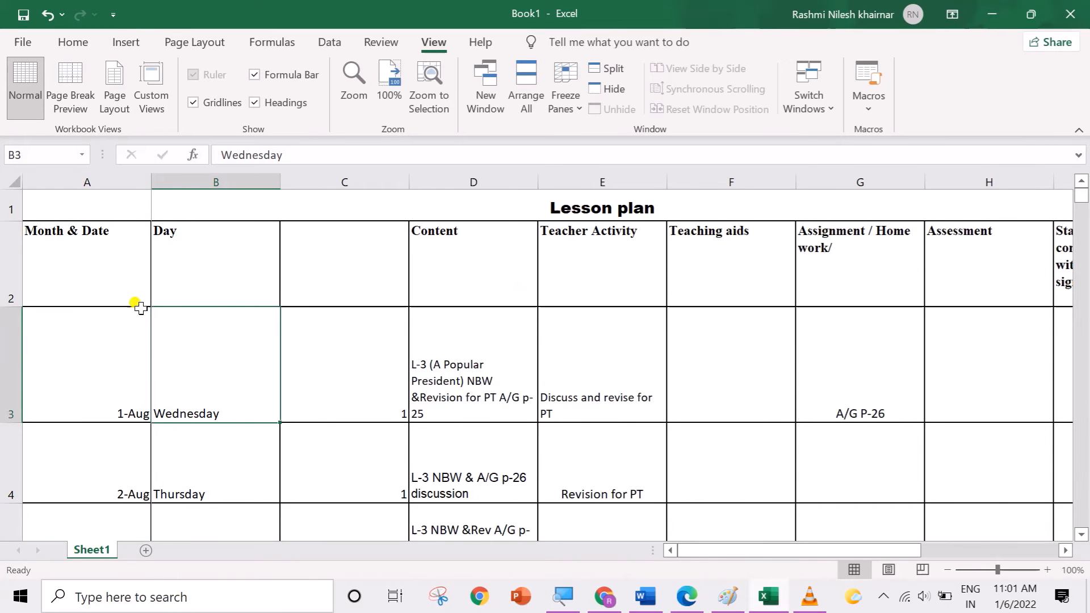
pyautogui.click(130, 269)
pyautogui.click(119, 179)
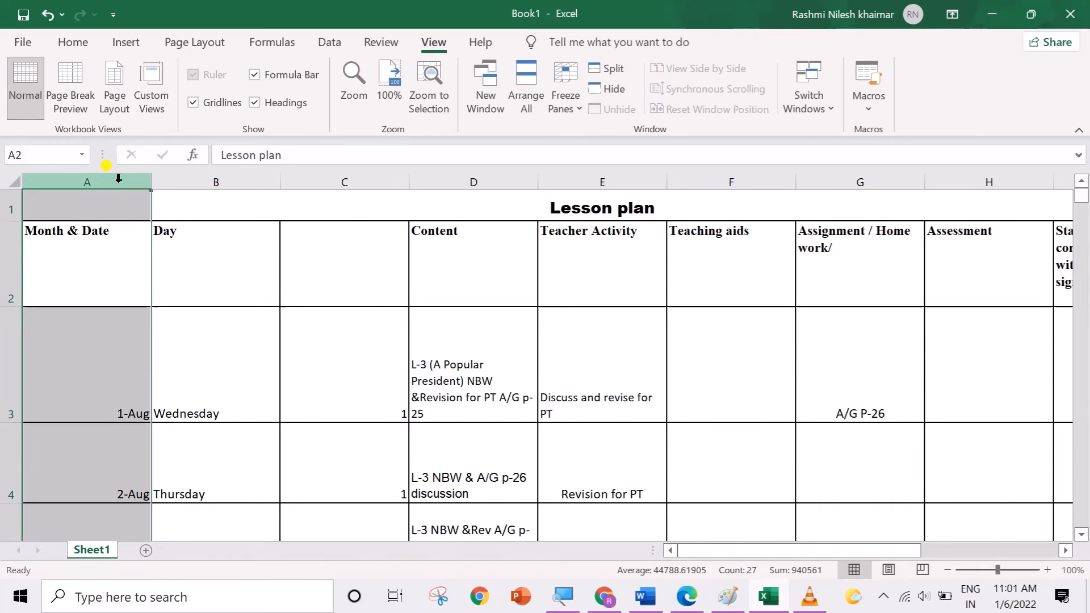